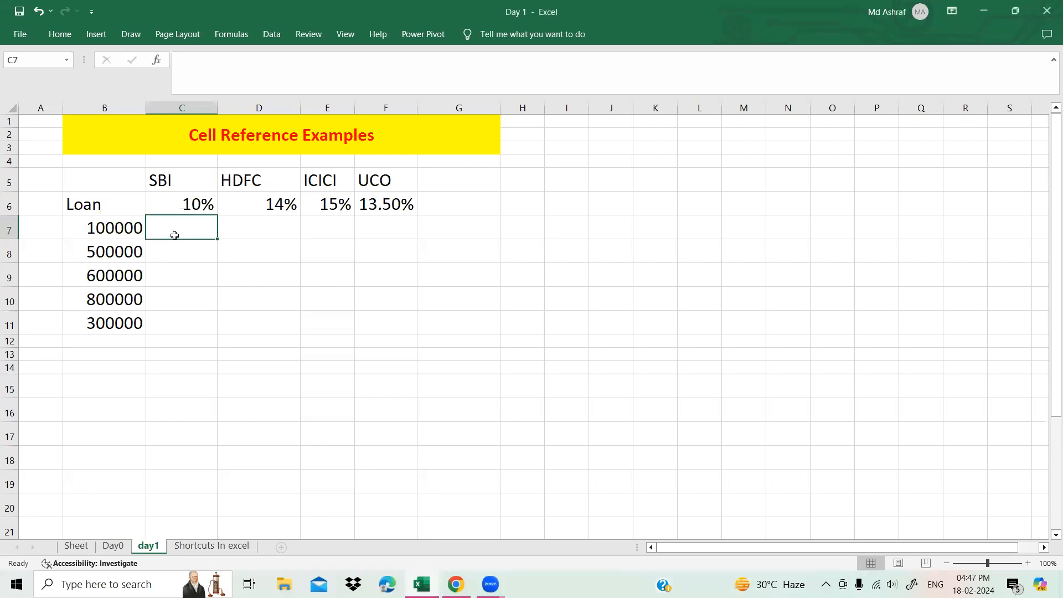
pyautogui.click(166, 189)
pyautogui.click(243, 202)
pyautogui.click(339, 203)
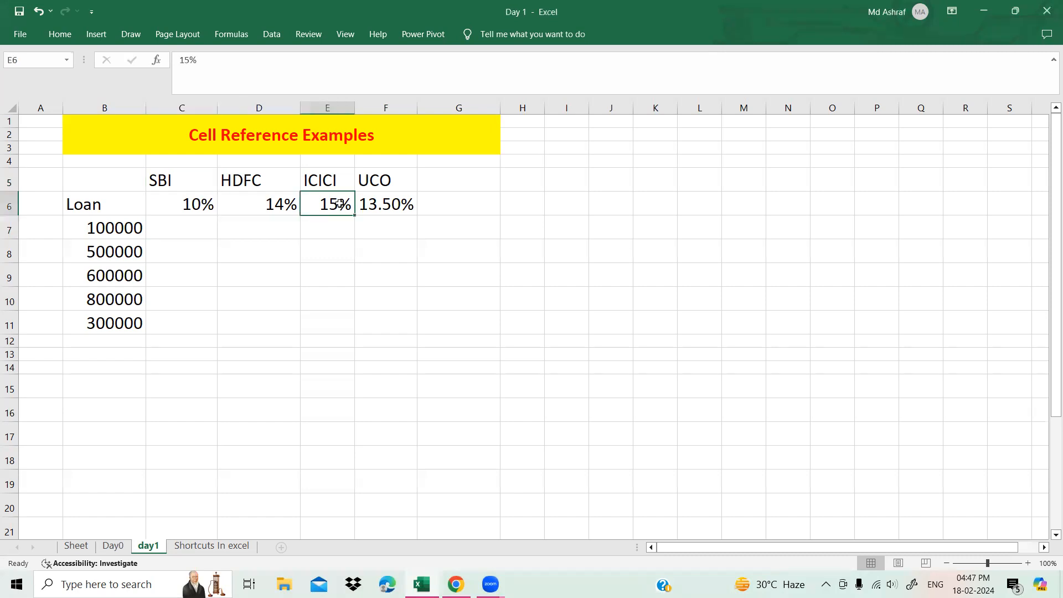
pyautogui.click(208, 225)
pyautogui.click(122, 233)
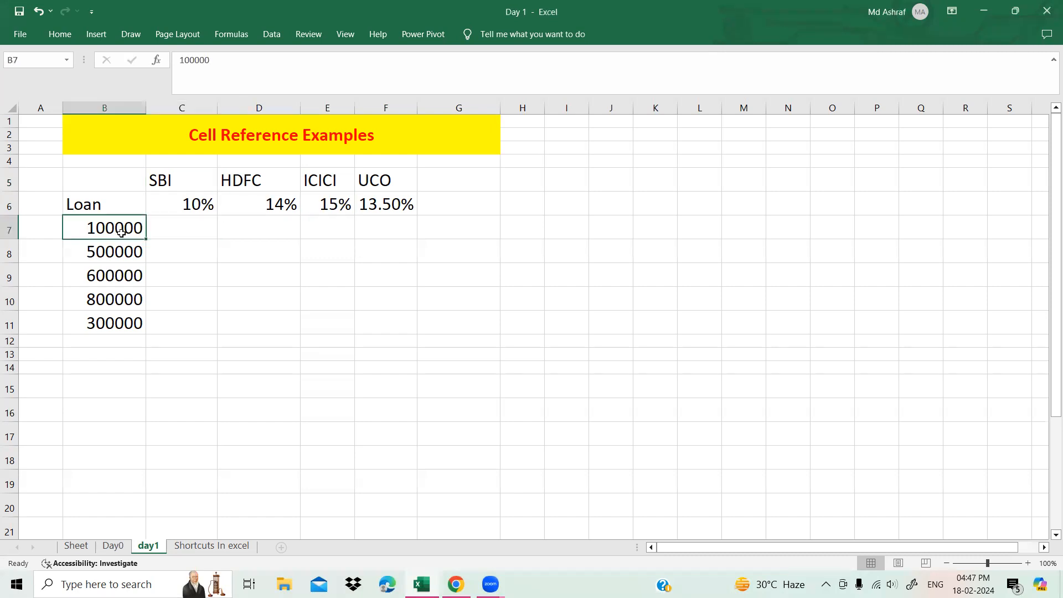
pyautogui.click(189, 196)
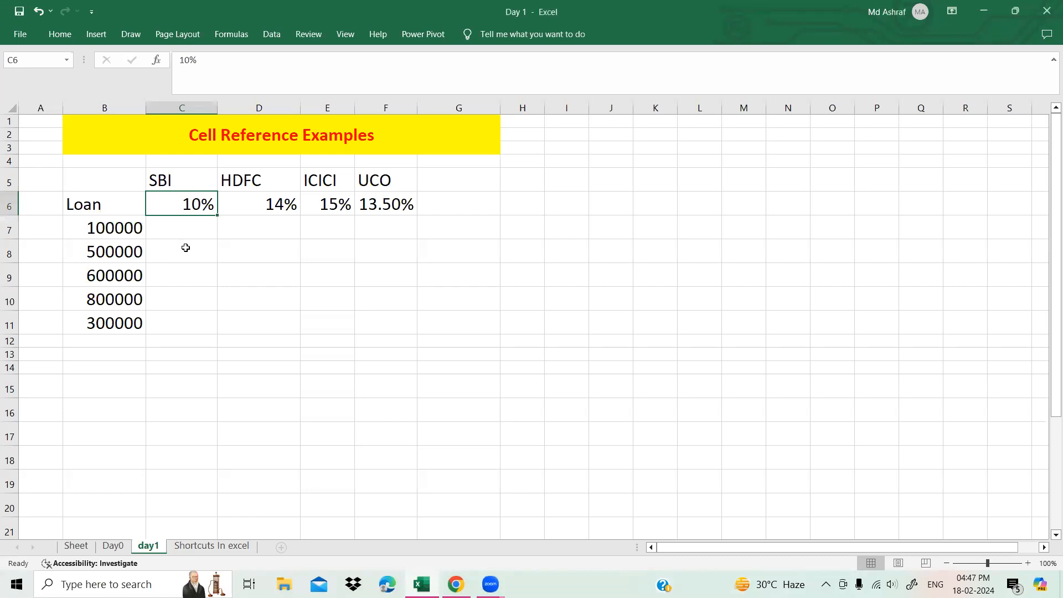
# Enter the formula =B7*C6 in C7 to calculate the SBI interest on the first loan
pyautogui.click(184, 225)
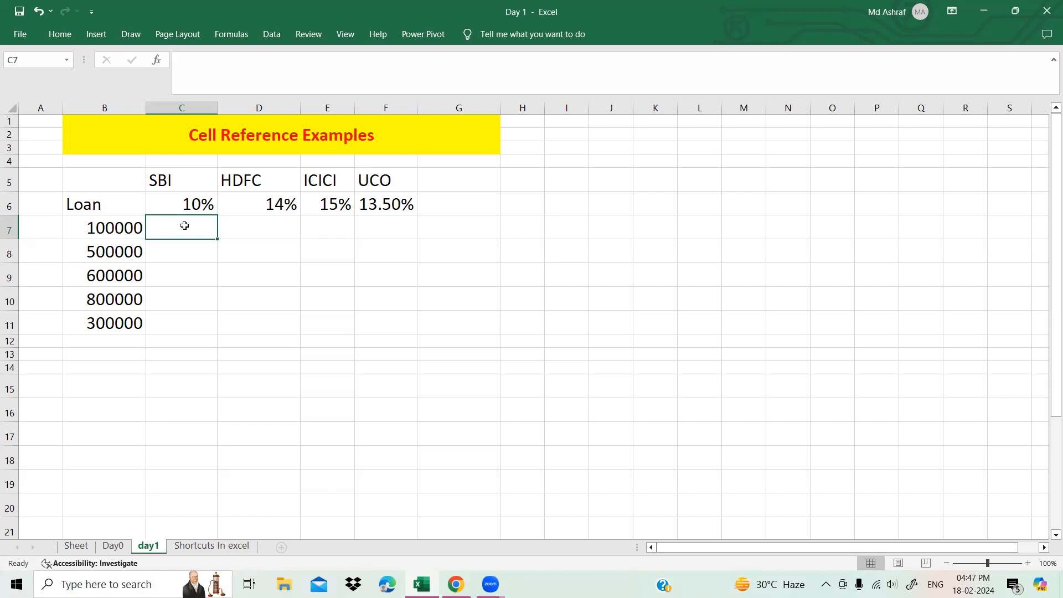
pyautogui.write('=')
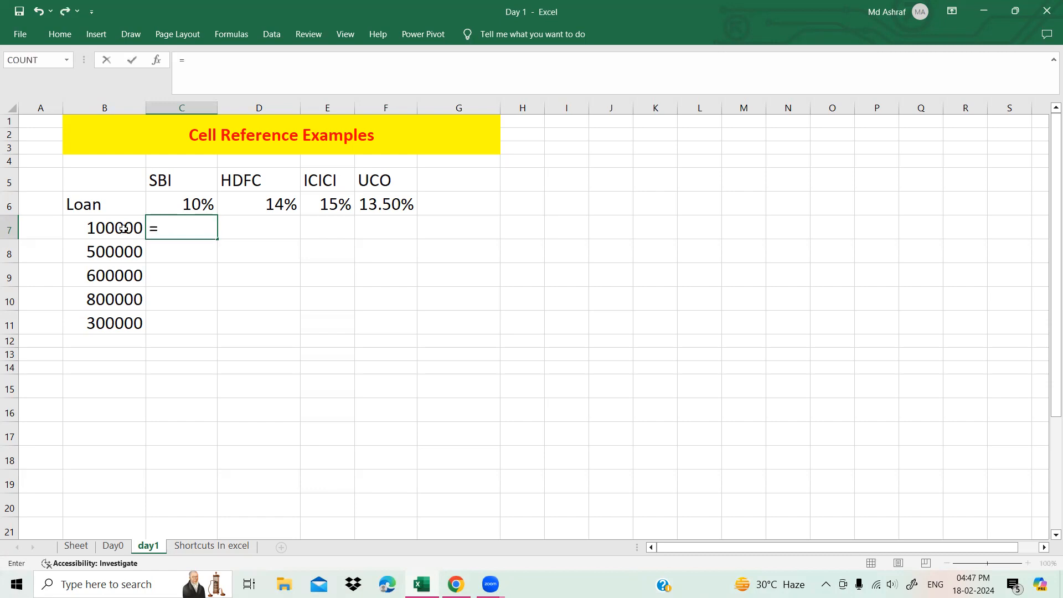
pyautogui.click(123, 228)
pyautogui.write('*')
pyautogui.click(181, 206)
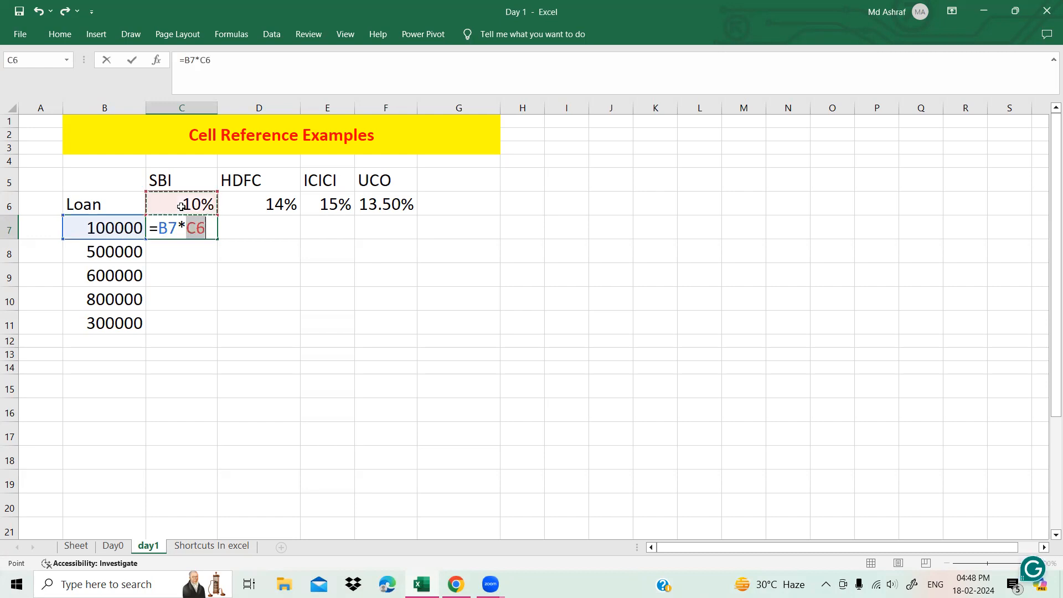
pyautogui.press('Return')
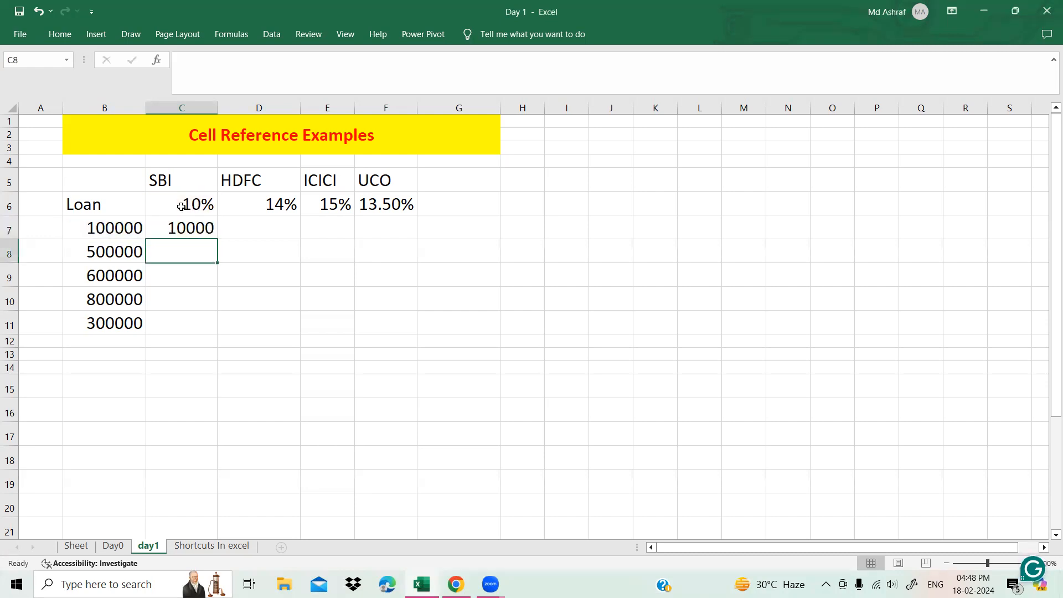
# Enter the formula =B7*D6 in D7 to calculate the HDFC interest on the first loan
pyautogui.click(234, 227)
pyautogui.write('=')
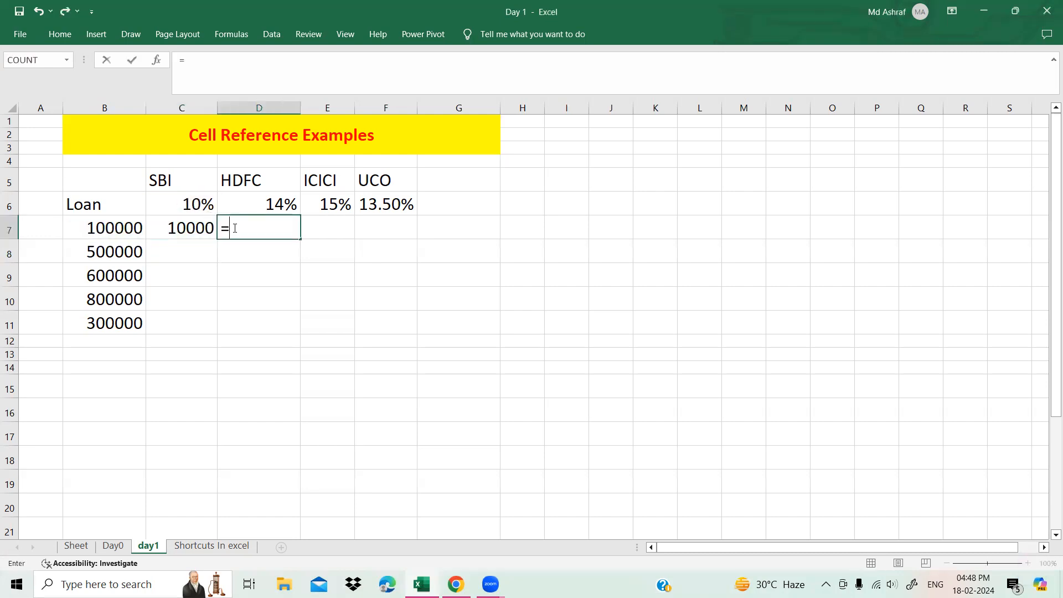
pyautogui.click(116, 224)
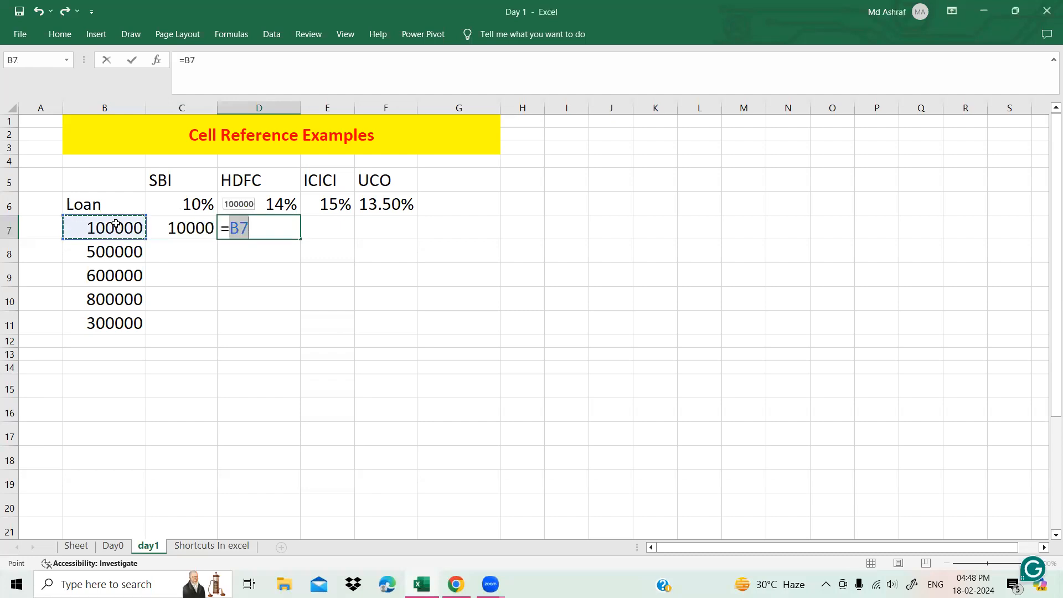
pyautogui.write('*')
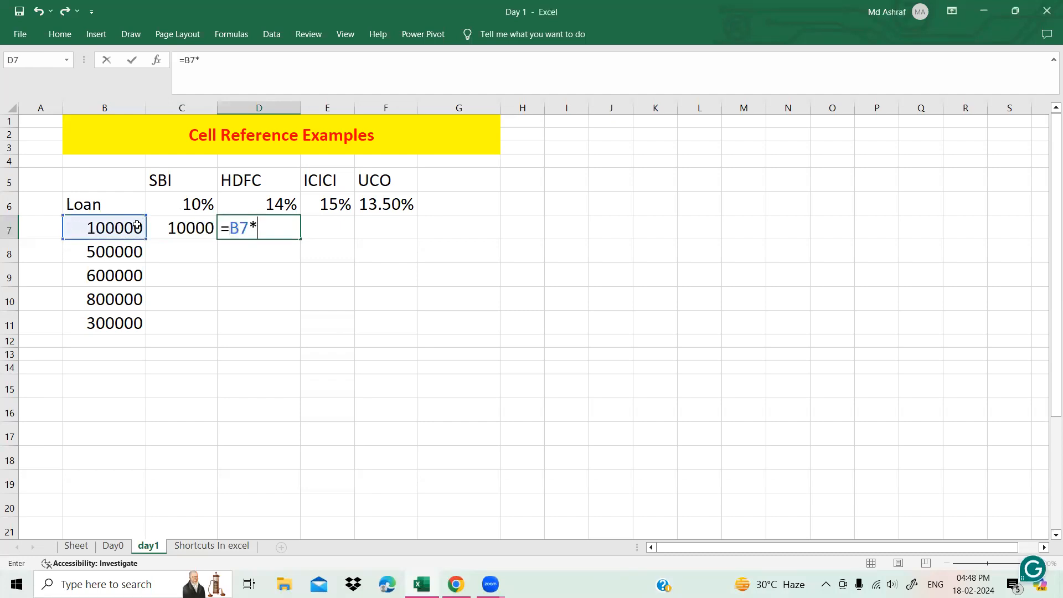
pyautogui.click(238, 209)
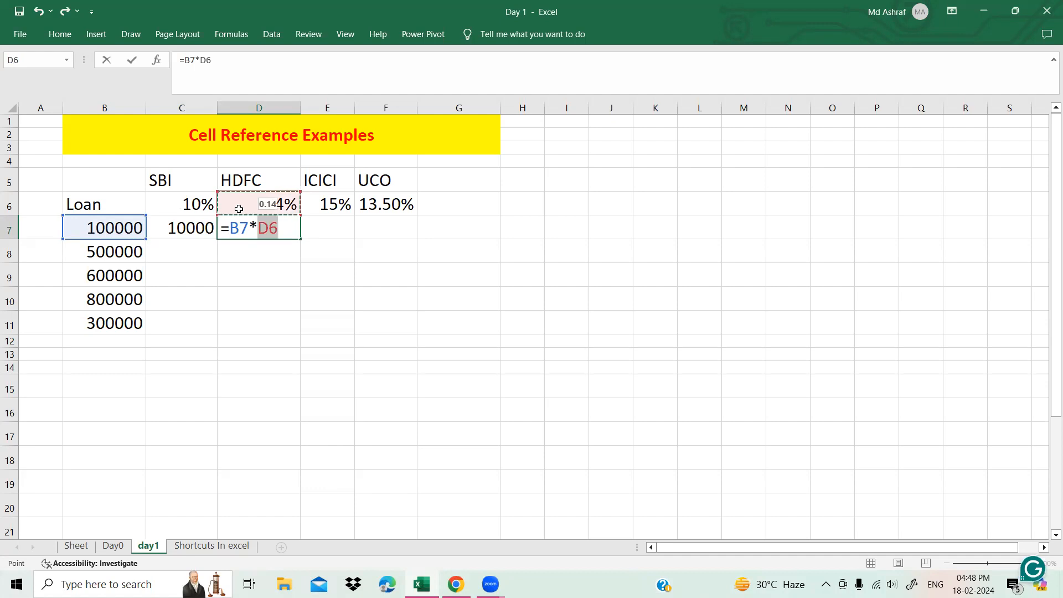
pyautogui.press('Return')
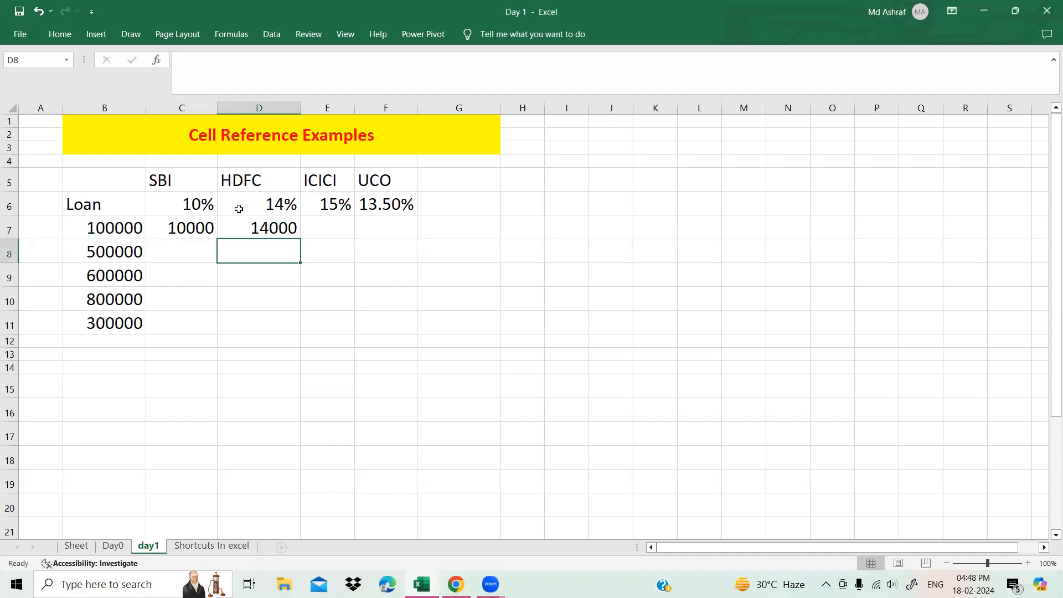
# Clear the interest formulas from D7 and C7
pyautogui.click(280, 226)
pyautogui.press('Delete')
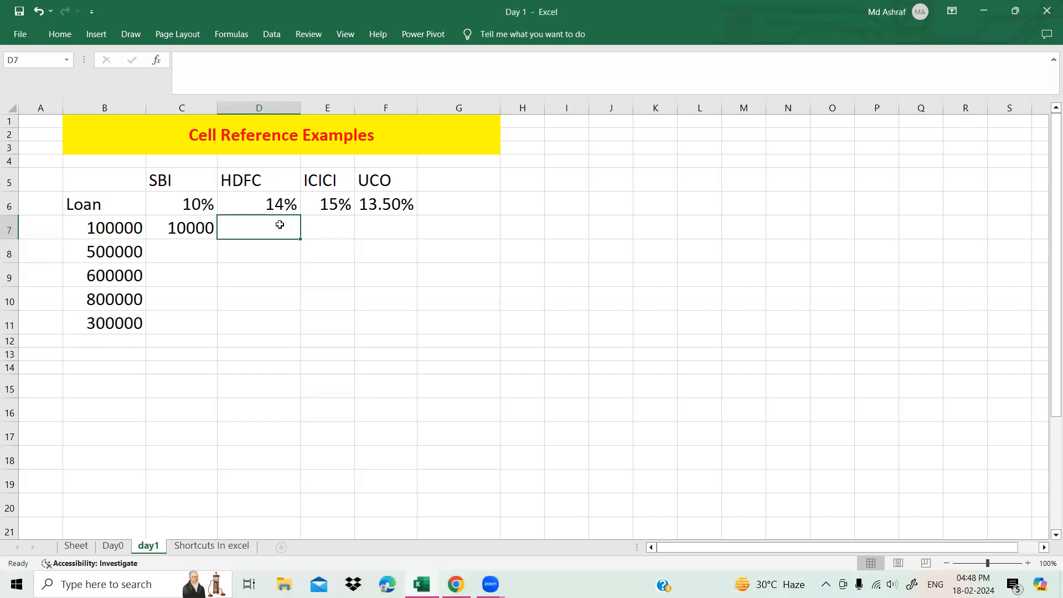
pyautogui.click(173, 231)
pyautogui.press('Delete')
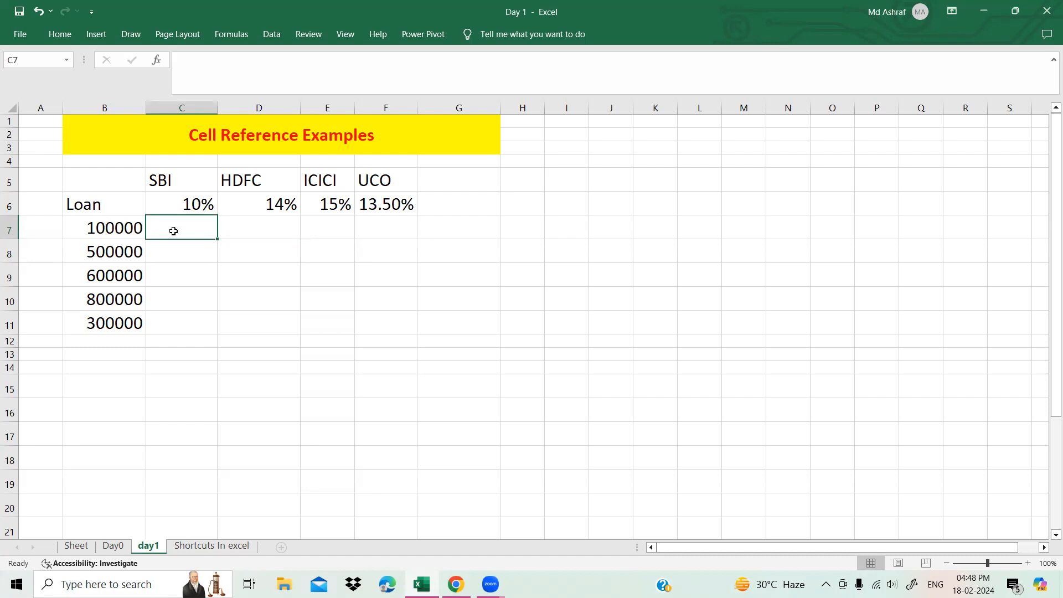
# Build the formula =B7*C6 in C7, multiplying the first loan amount by the SBI rate
pyautogui.write('=')
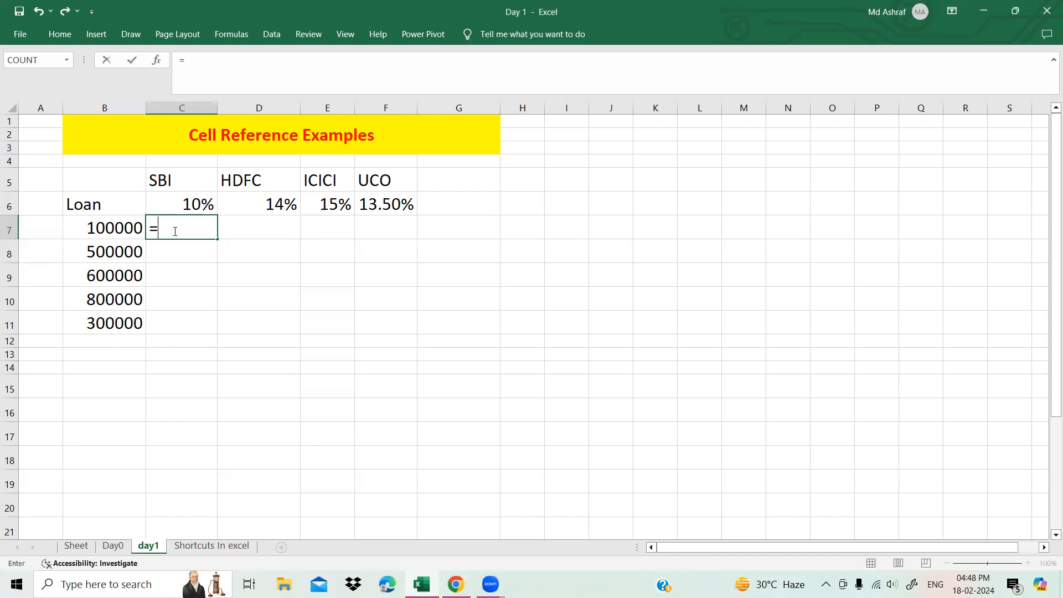
pyautogui.click(120, 231)
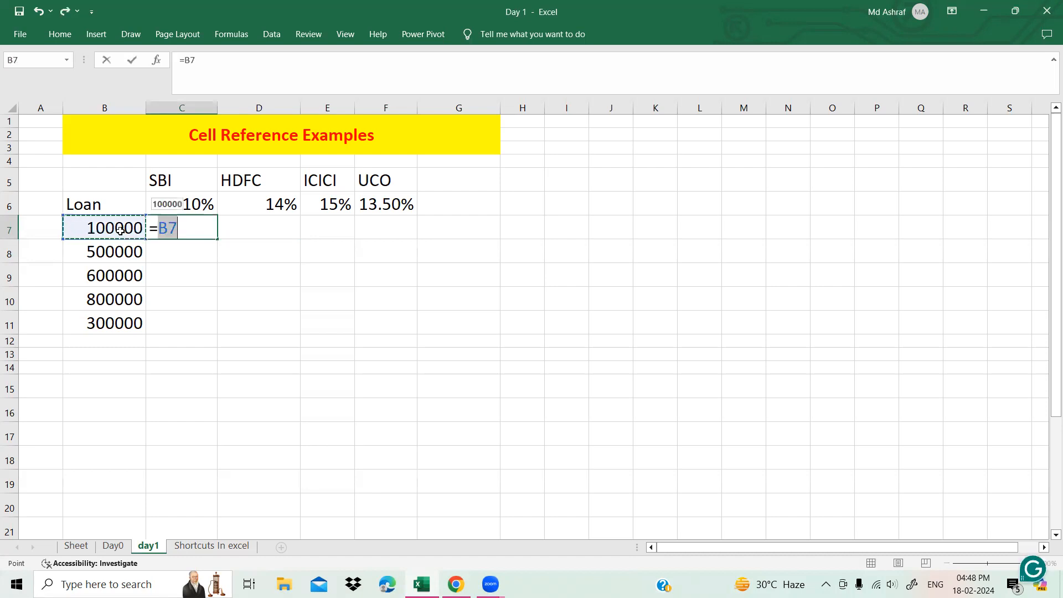
pyautogui.write('*')
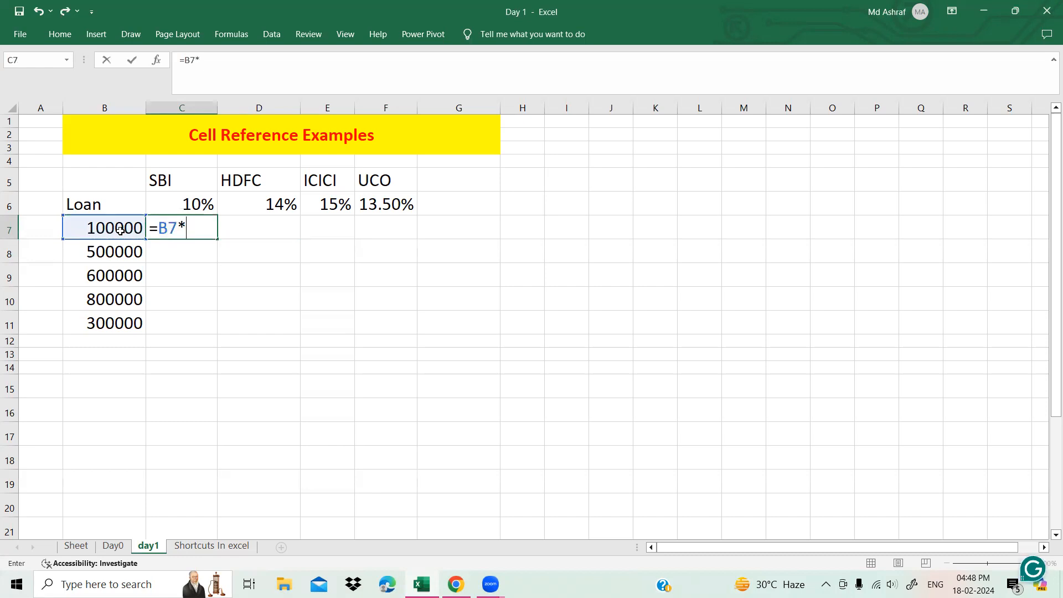
pyautogui.click(181, 208)
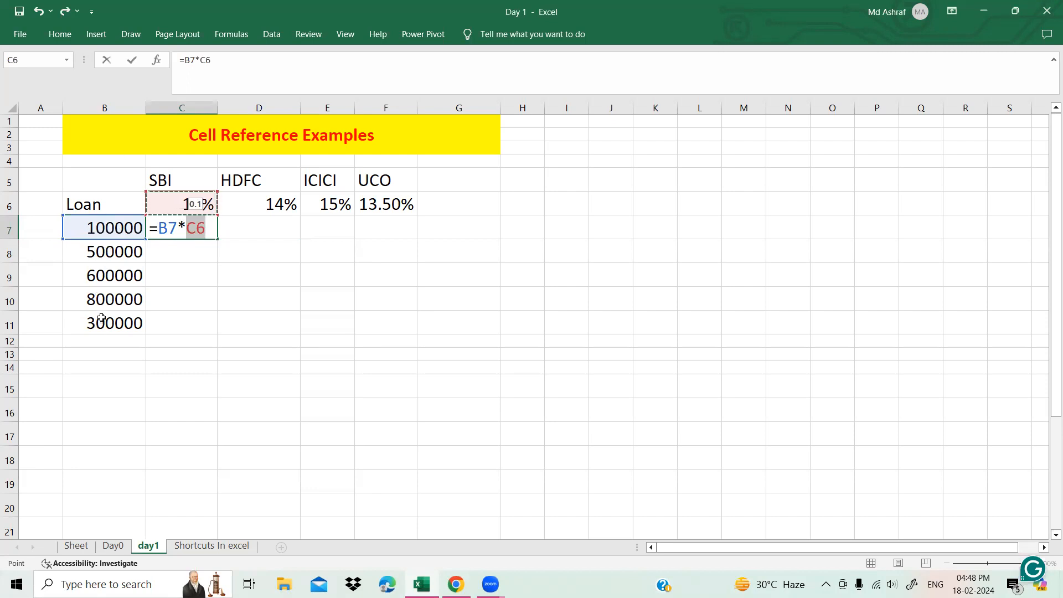
# Lock only the column of the loan reference in C7's formula, making it $B7
pyautogui.doubleClick(167, 231)
pyautogui.doubleClick(164, 231)
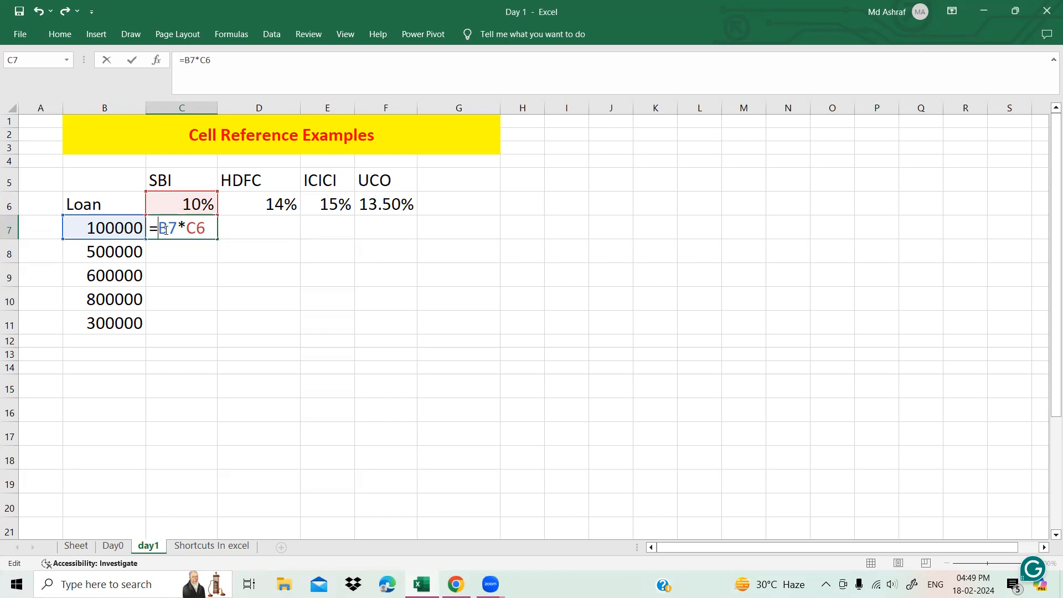
pyautogui.press('F4')
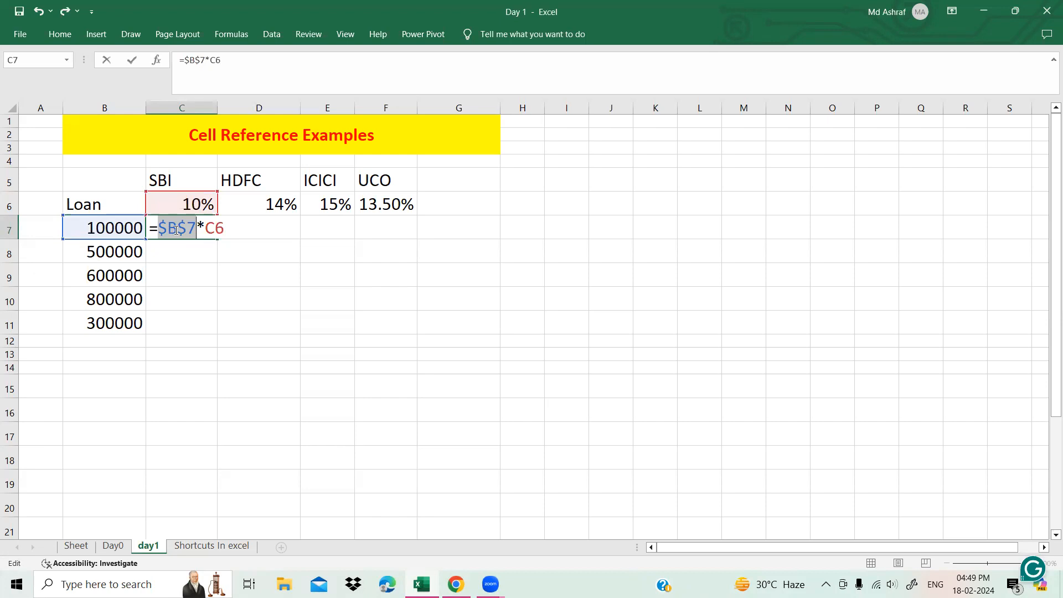
pyautogui.press('F4')
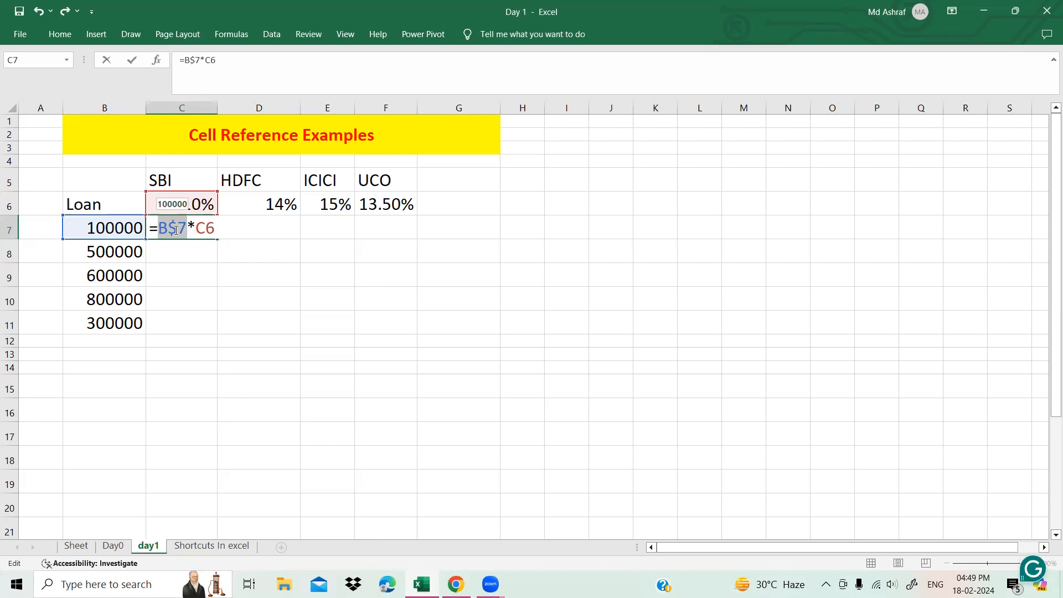
pyautogui.press('F4')
# Lock only the row of the rate reference as C$6 and commit the formula =$B7*C$6 in C7
pyautogui.doubleClick(209, 228)
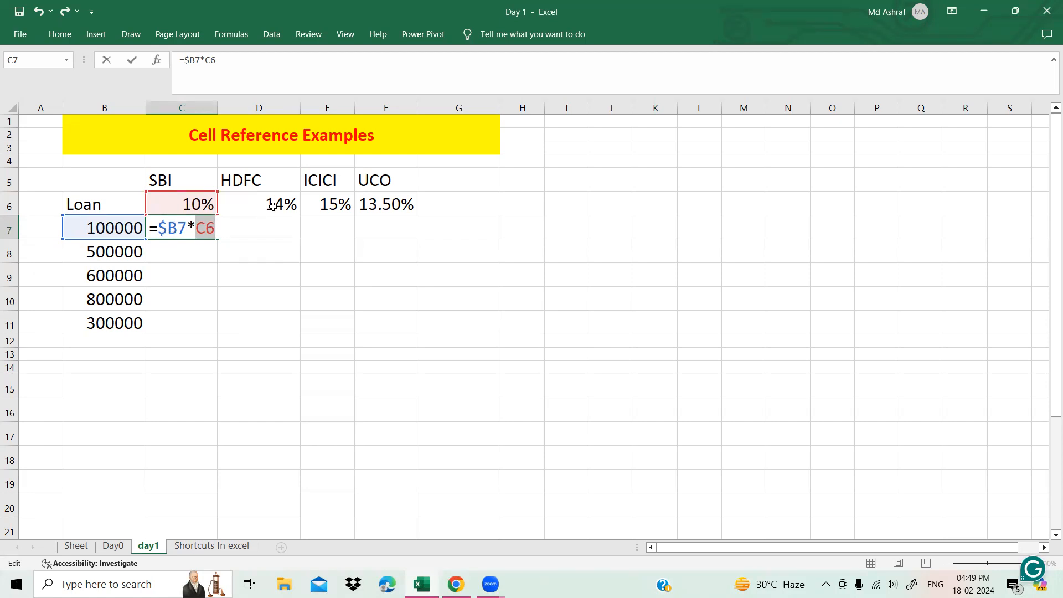
pyautogui.click(206, 229)
pyautogui.write('$')
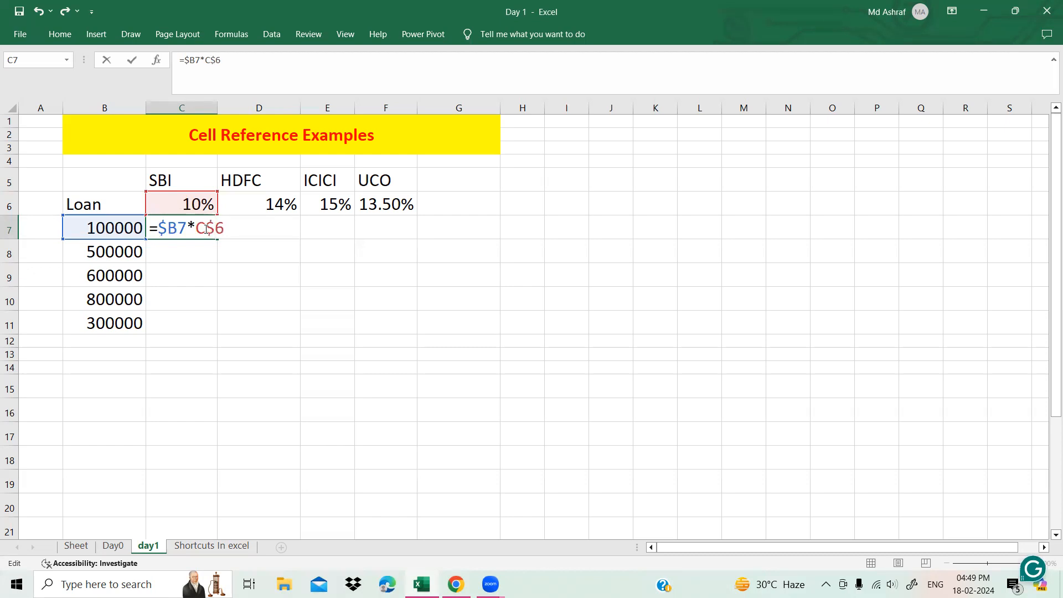
pyautogui.press('Return')
# Fill the C7 formula across through F7 and check the references in the copied D7 formula
pyautogui.click(200, 229)
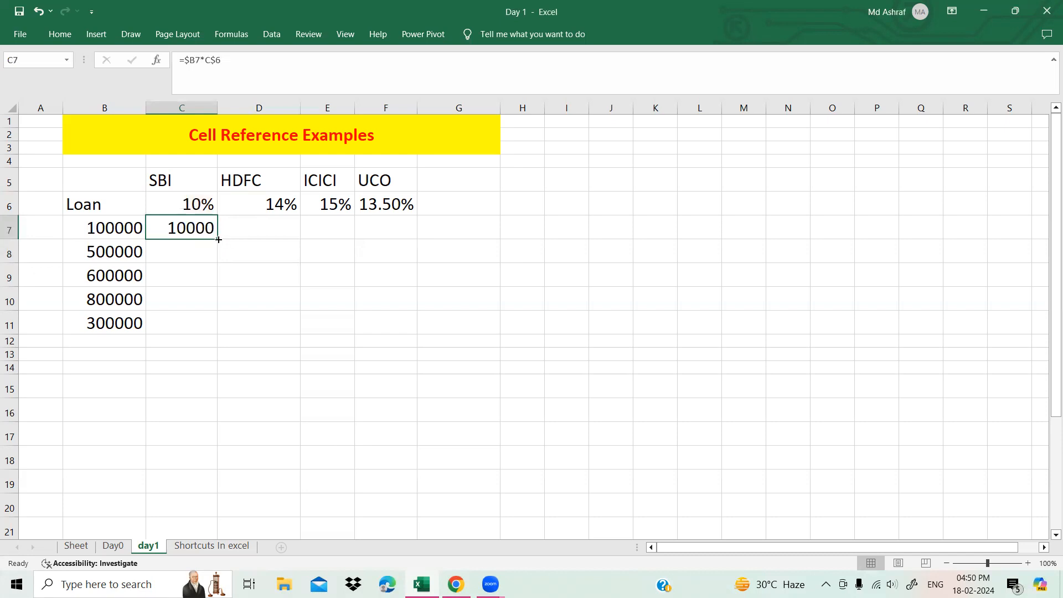
pyautogui.moveTo(217, 239); pyautogui.dragTo(397, 228)
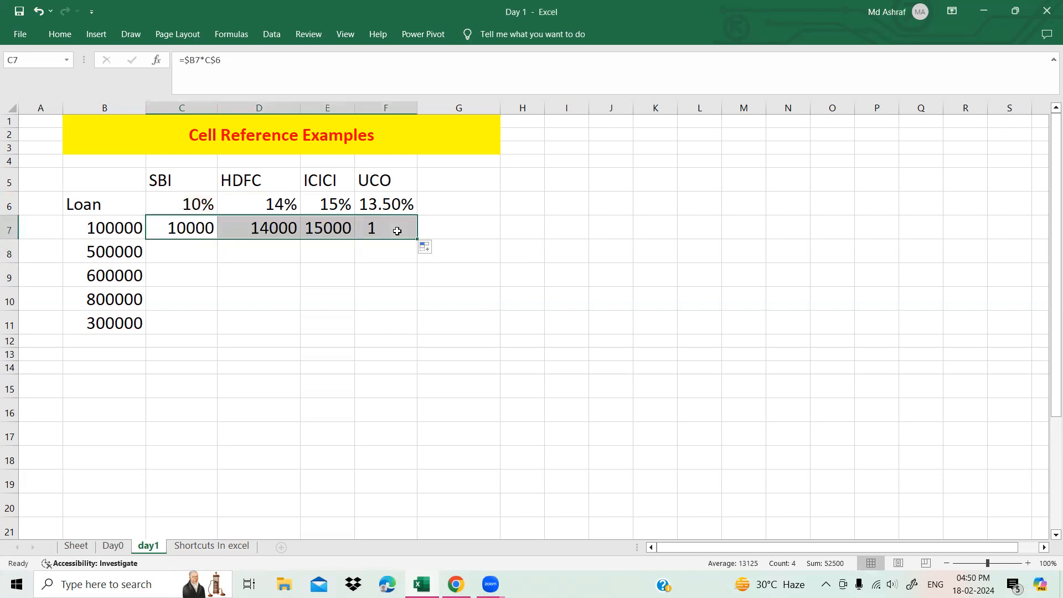
pyautogui.click(396, 231)
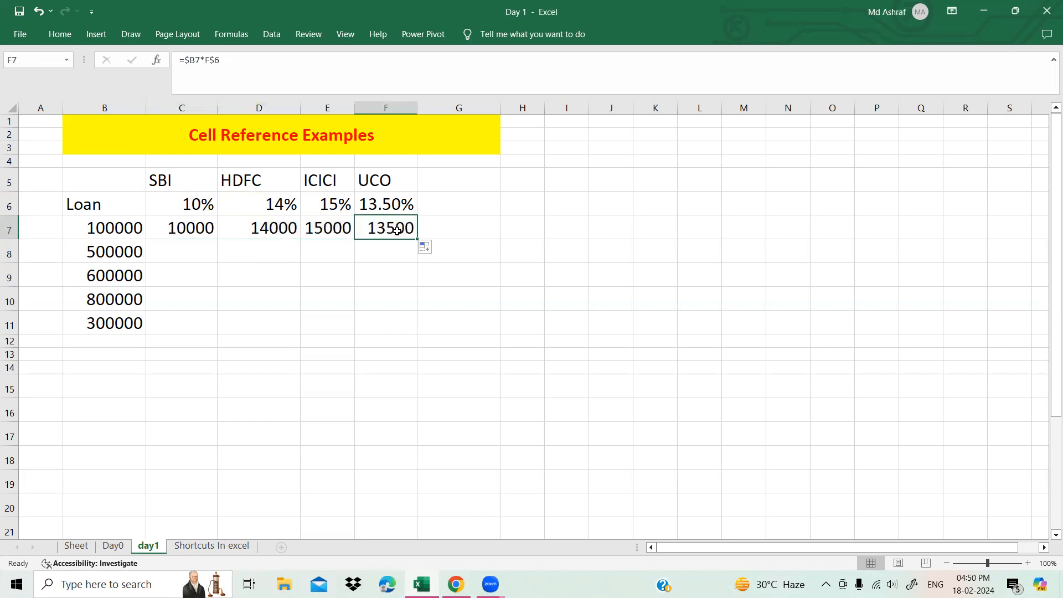
pyautogui.doubleClick(264, 226)
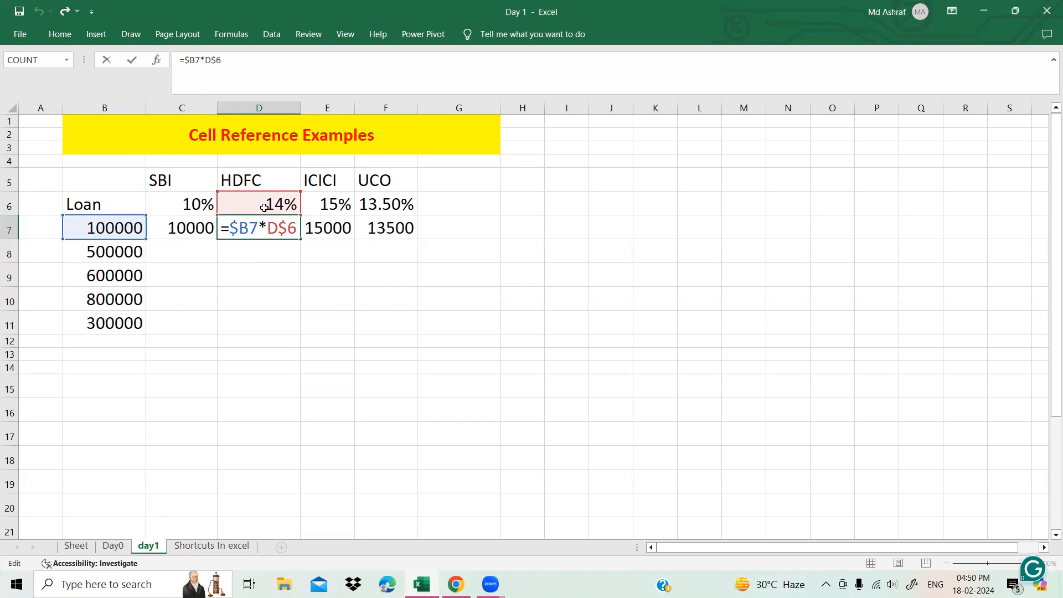
pyautogui.press('Return')
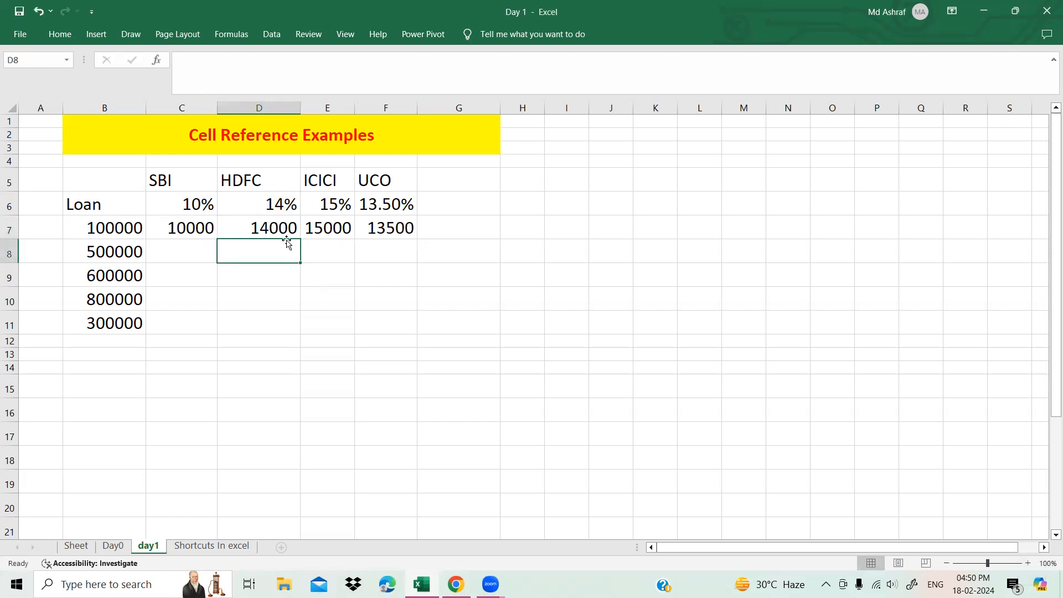
# Fill the formulas in C7:F7 down through row 11 and check the copies in D10 and C10
pyautogui.moveTo(190, 228); pyautogui.dragTo(407, 336)
pyautogui.click(266, 302)
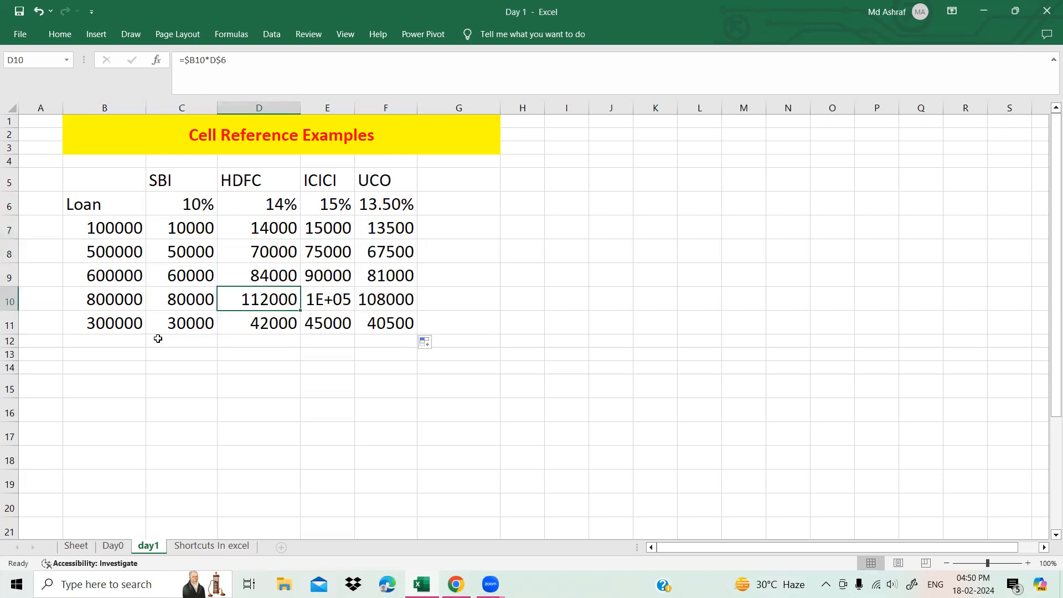
pyautogui.click(202, 306)
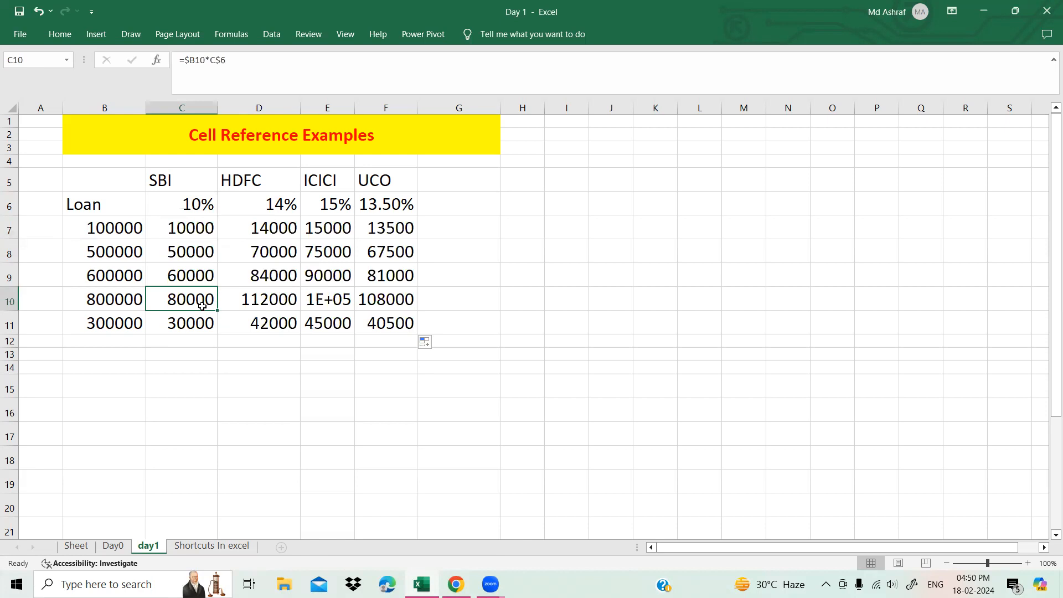
# Check the copied formula in E10 and widen column E to fit its values
pyautogui.doubleClick(331, 302)
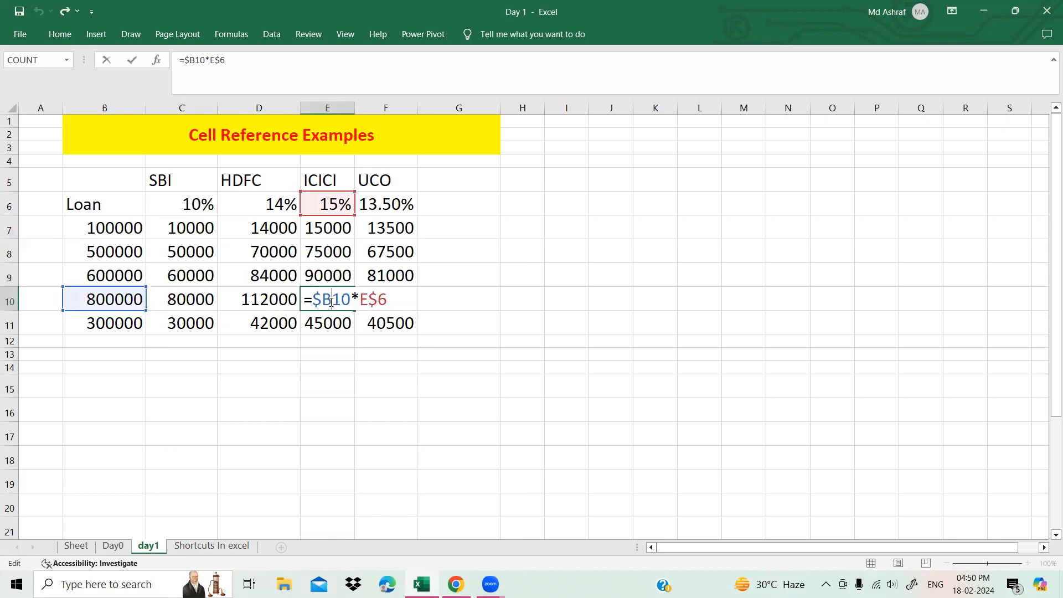
pyautogui.press('Return')
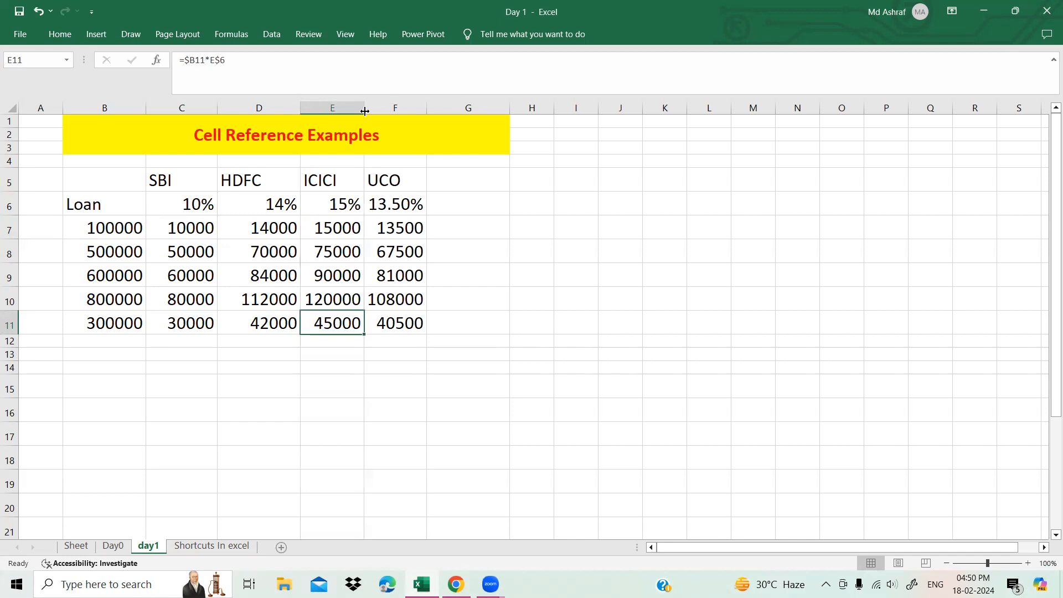
pyautogui.click(384, 267)
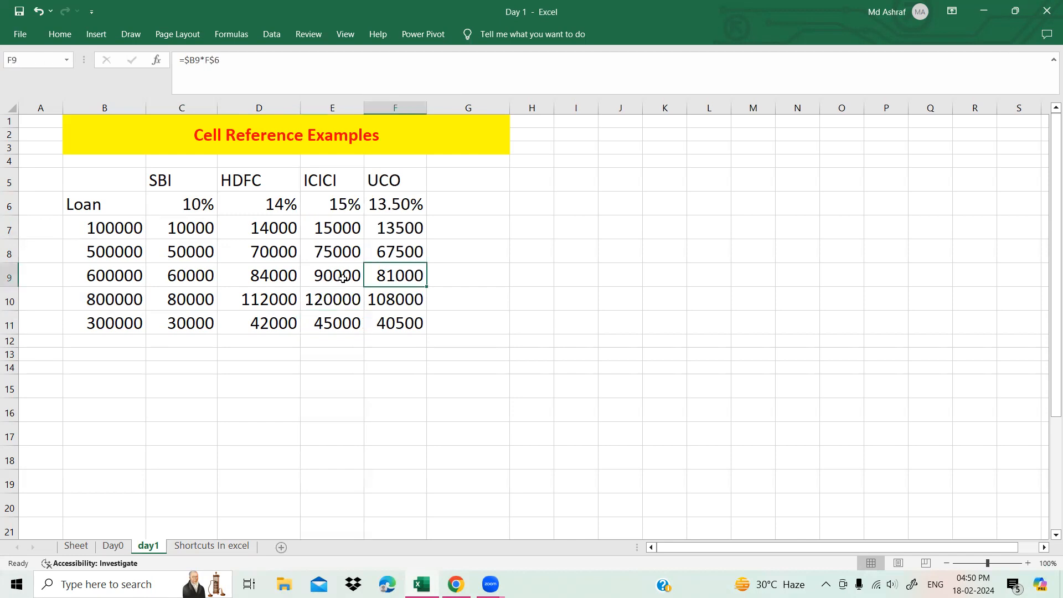
pyautogui.click(334, 299)
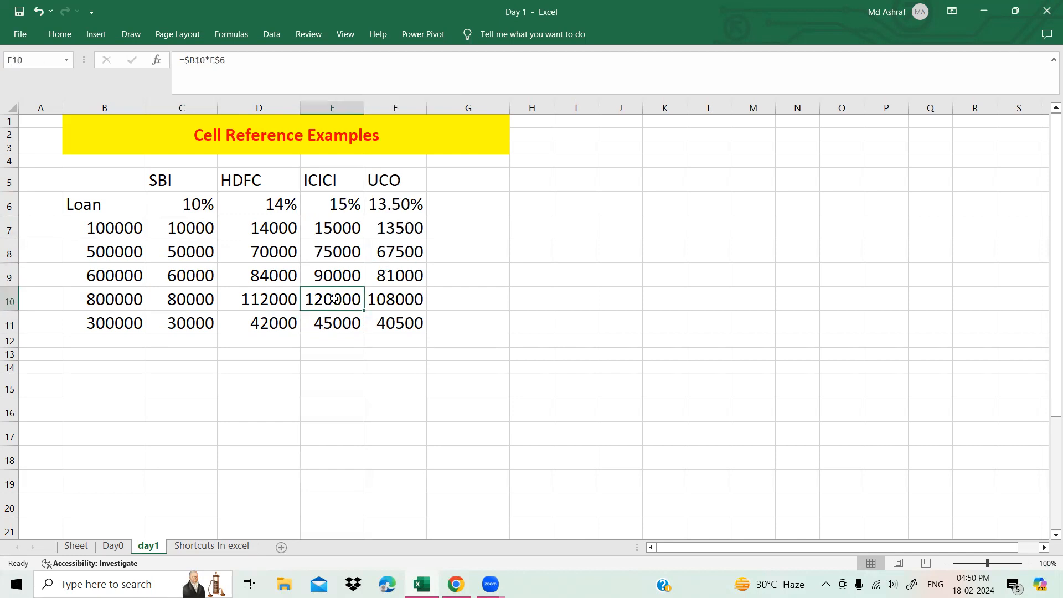